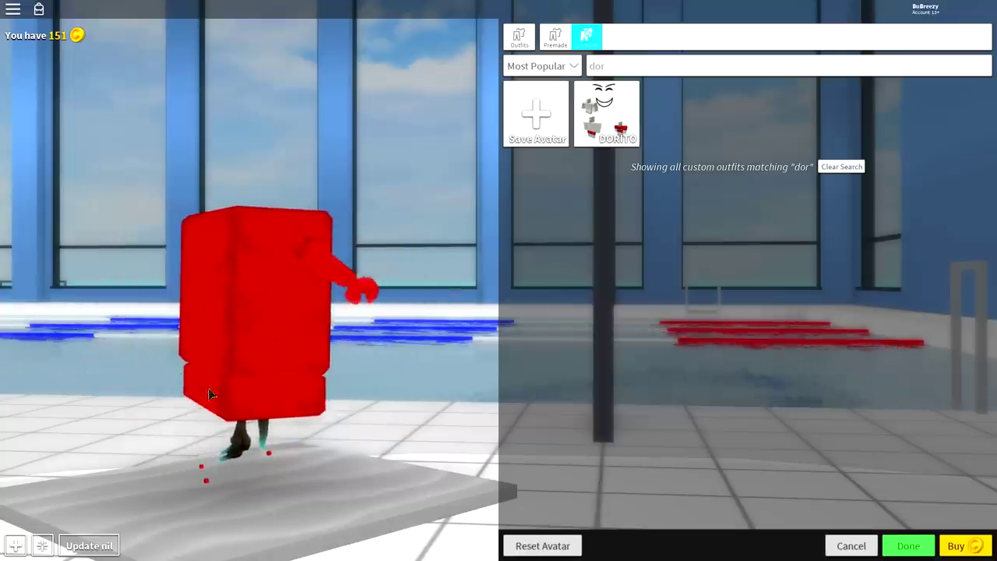
Step: Start resetting the character to the default Roblox avatar
{"action": "left_click", "coordinate": [536, 546]}
Step: Wear the default Roblox avatar and turn it to check its back
{"action": "left_click", "coordinate": [591, 342]}
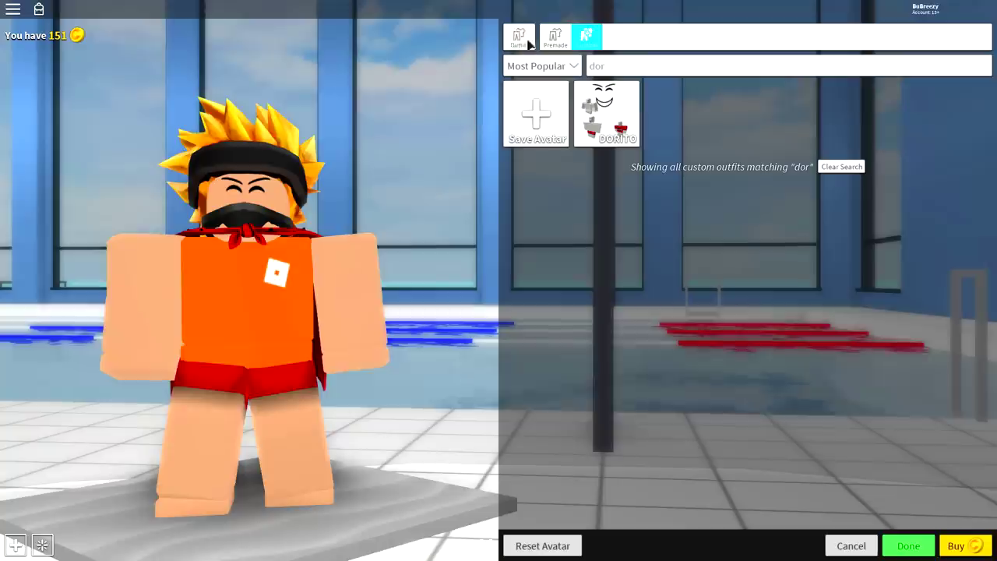
{"action": "left_click", "coordinate": [519, 41]}
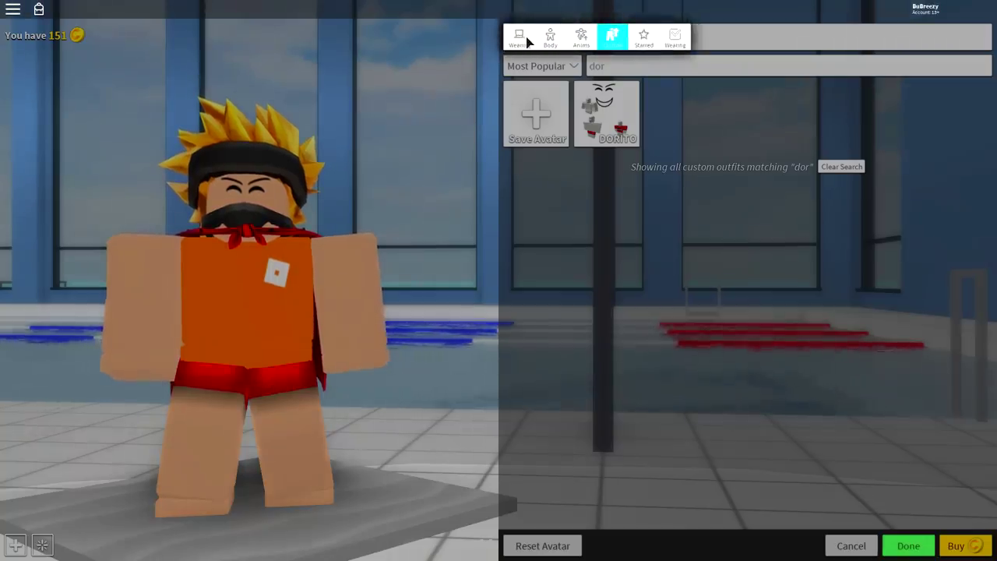
{"action": "left_click", "coordinate": [520, 41]}
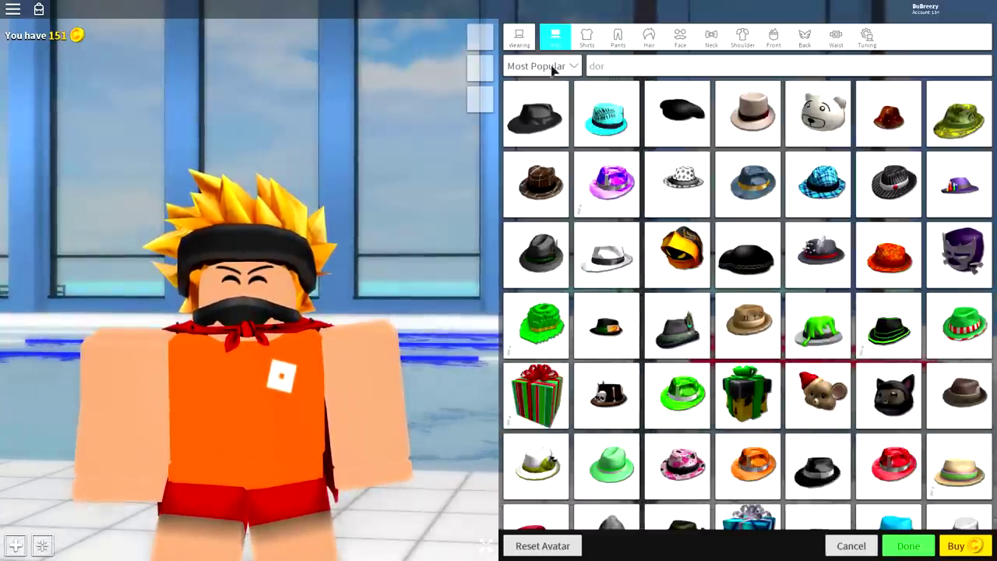
{"action": "left_click_drag", "start_coordinate": [148, 351], "coordinate": [257, 355]}
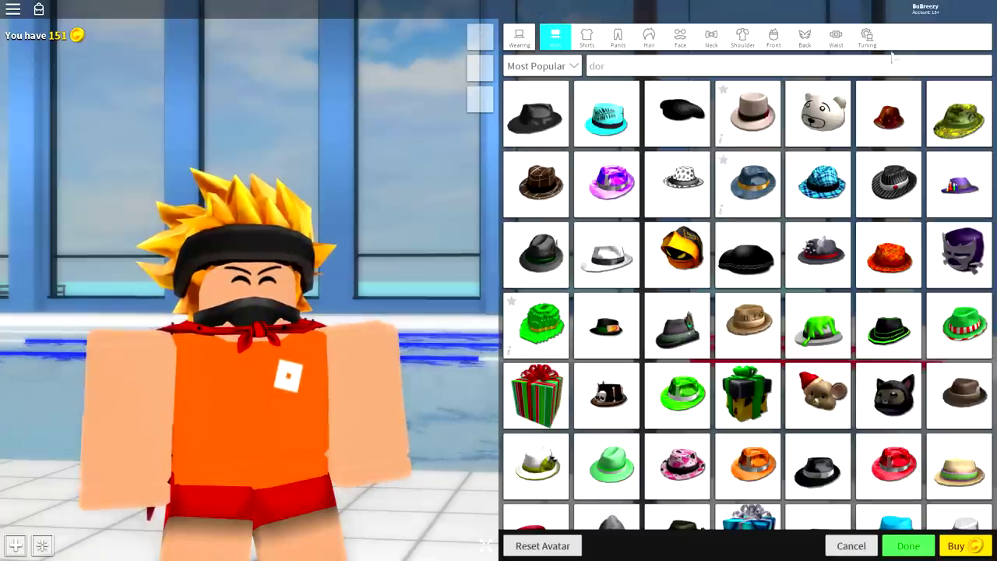
Step: Remove the blond ninja hair from the avatar
{"action": "left_click", "coordinate": [869, 35]}
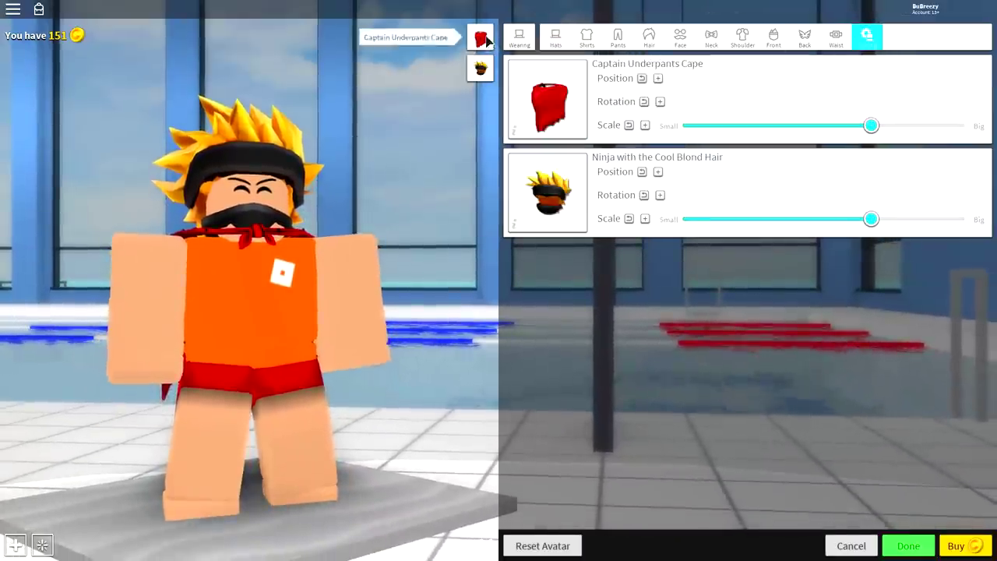
{"action": "left_click", "coordinate": [480, 38]}
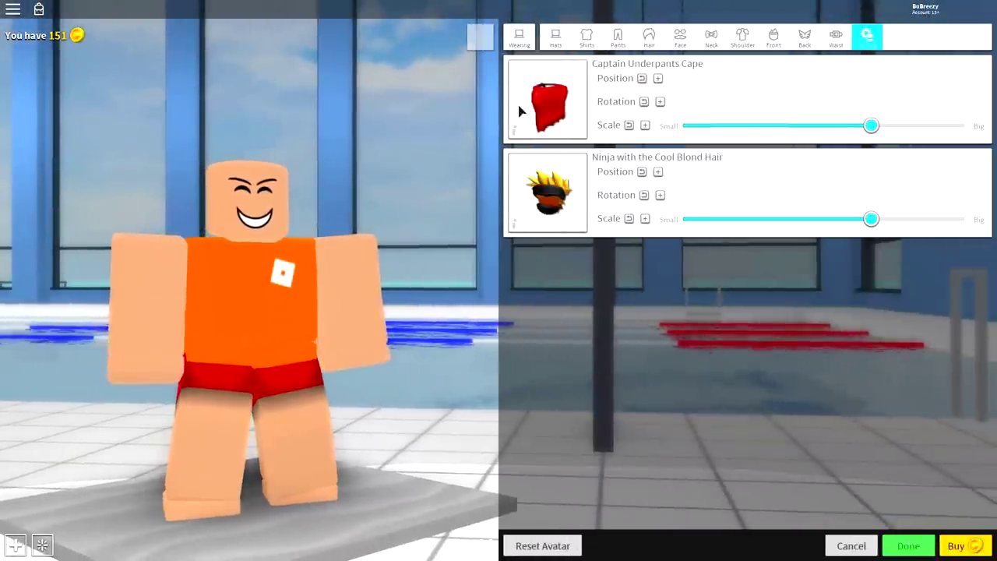
{"action": "left_click", "coordinate": [586, 37]}
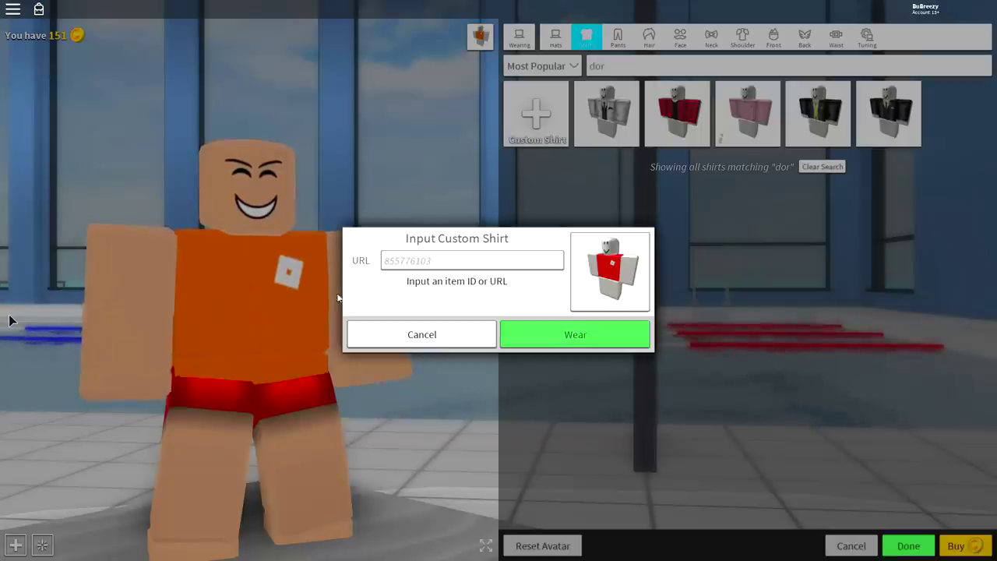
{"action": "type", "text": "232746780"}
Step: Load and wear the red Doritos custom shirt, ID 232746780
{"action": "key", "text": "Return"}
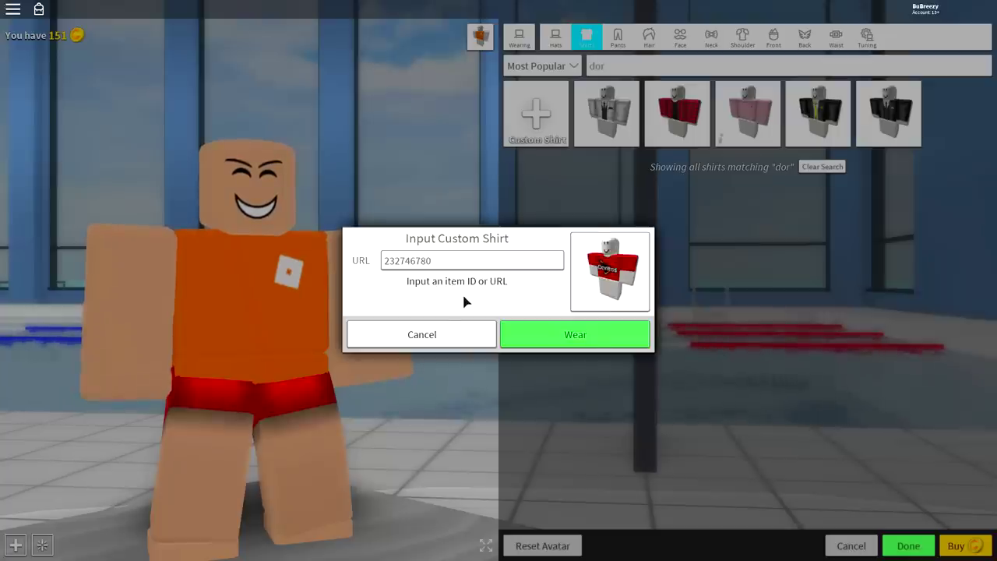
{"action": "left_click", "coordinate": [557, 333]}
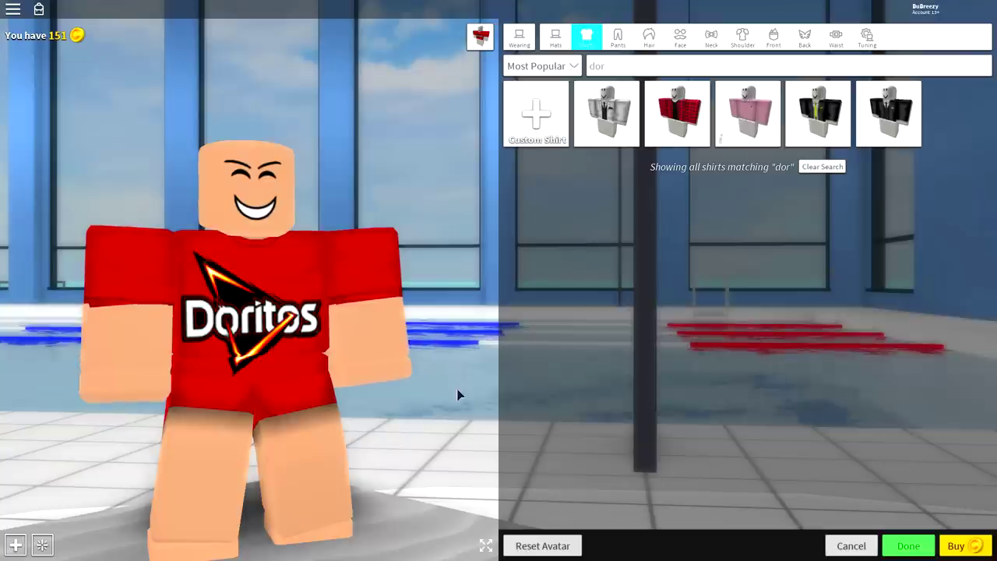
{"action": "left_click", "coordinate": [528, 37]}
Step: In advanced body scaling, lower the overall height and enlarge the head
{"action": "left_click", "coordinate": [550, 39]}
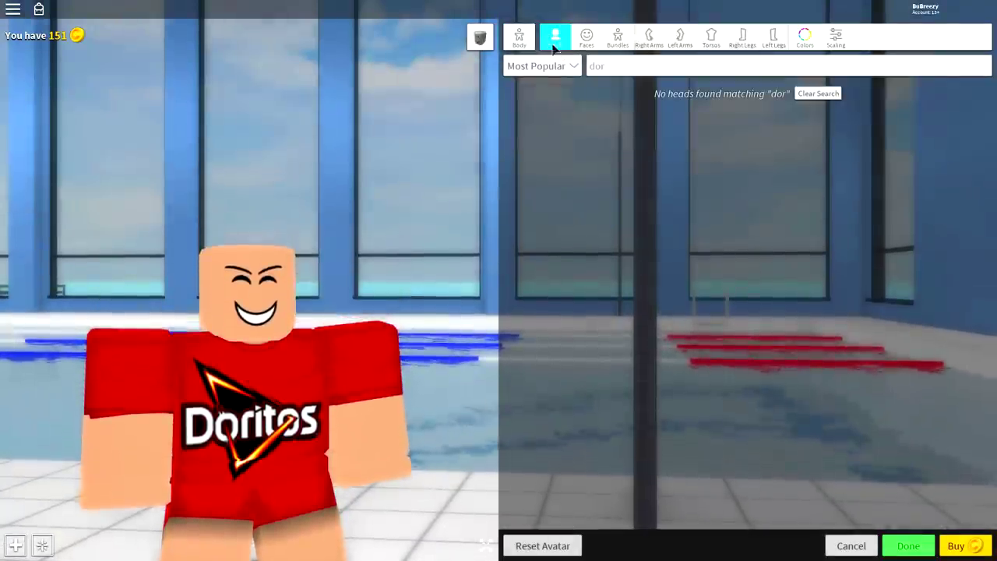
{"action": "left_click", "coordinate": [836, 37]}
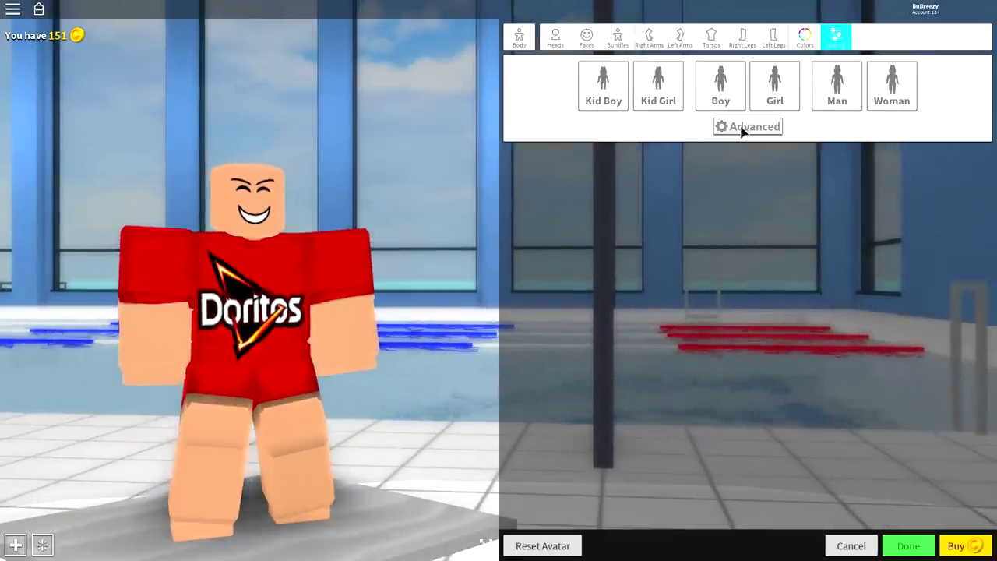
{"action": "left_click", "coordinate": [743, 129]}
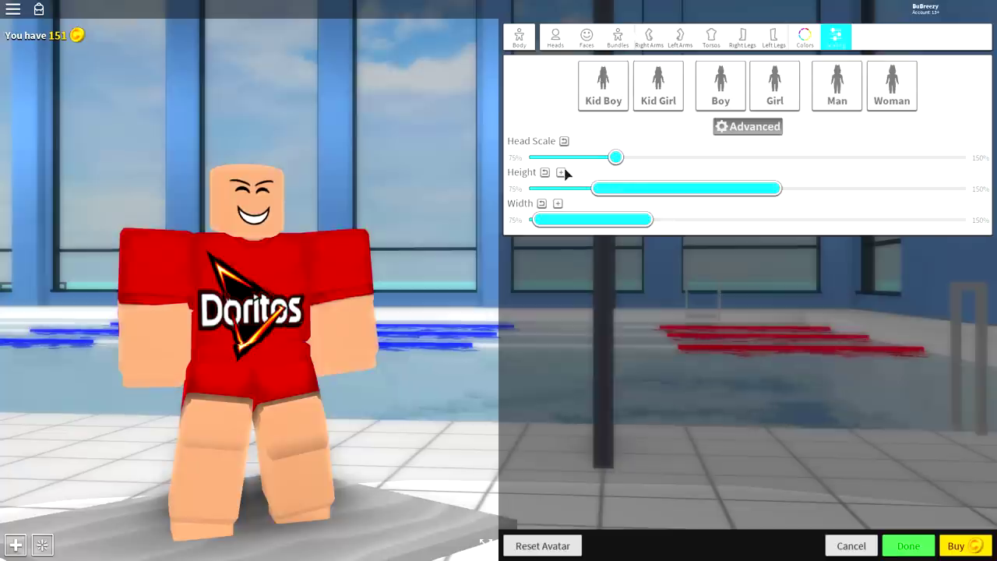
{"action": "mouse_move", "coordinate": [633, 189]}
{"action": "left_mouse_down"}
{"action": "mouse_move", "coordinate": [563, 215]}
{"action": "mouse_move", "coordinate": [358, 225]}
{"action": "left_mouse_up"}
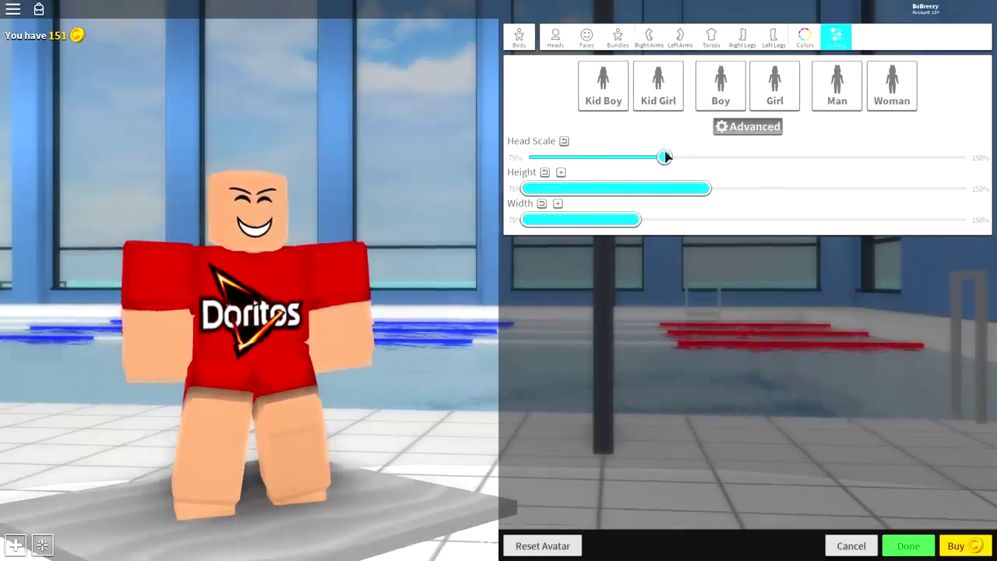
{"action": "left_click_drag", "start_coordinate": [666, 156], "coordinate": [736, 158]}
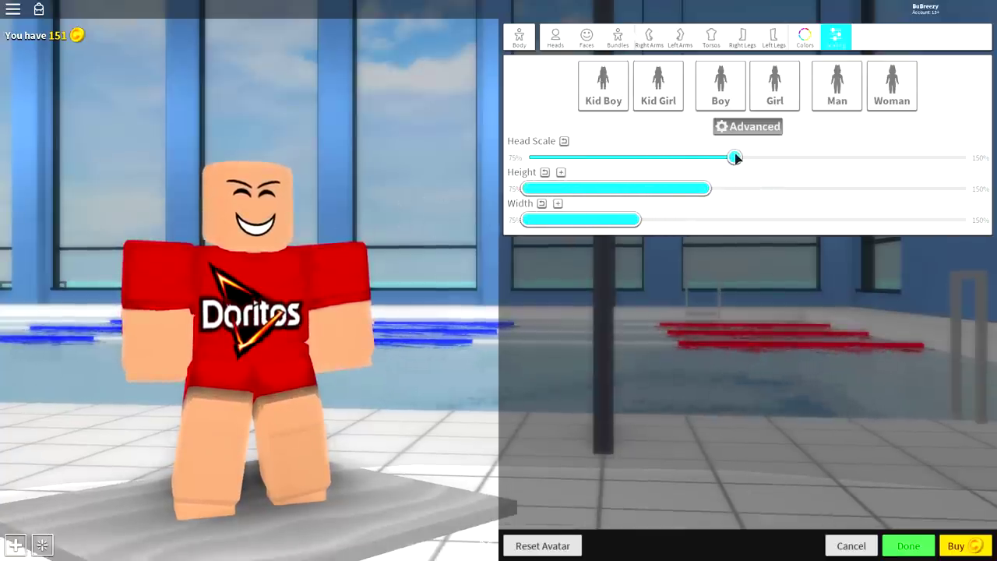
Step: Set upper and lower arm heights to minimum and upper torso height to maximum
{"action": "left_click", "coordinate": [561, 173]}
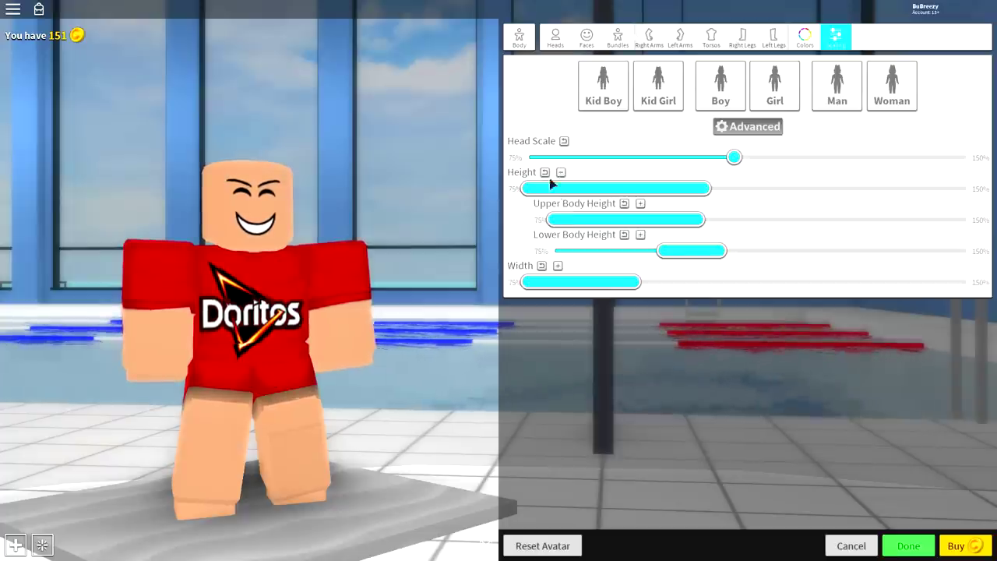
{"action": "left_click", "coordinate": [640, 204]}
{"action": "left_click_drag", "start_coordinate": [694, 282], "coordinate": [580, 282]}
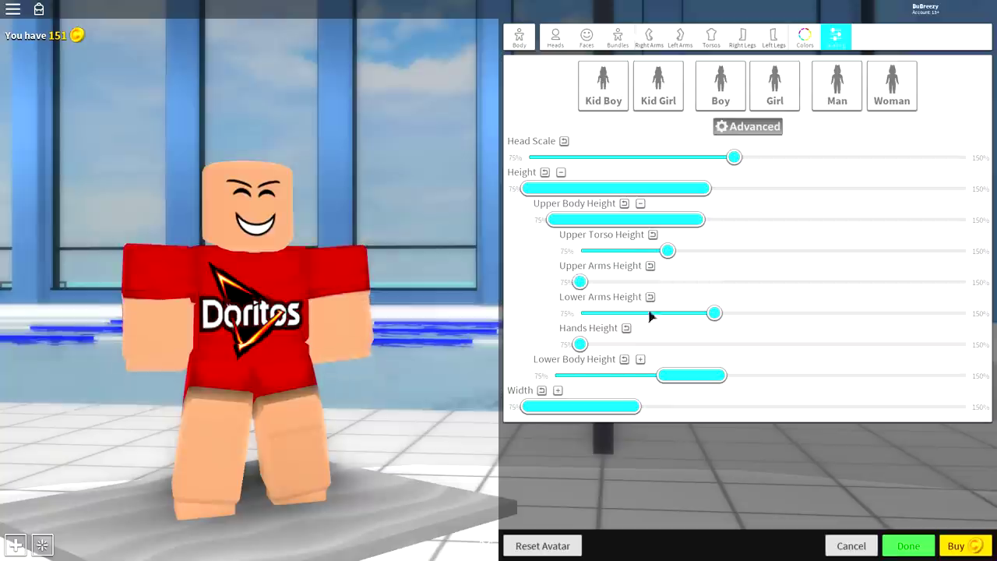
{"action": "left_click_drag", "start_coordinate": [713, 313], "coordinate": [580, 313]}
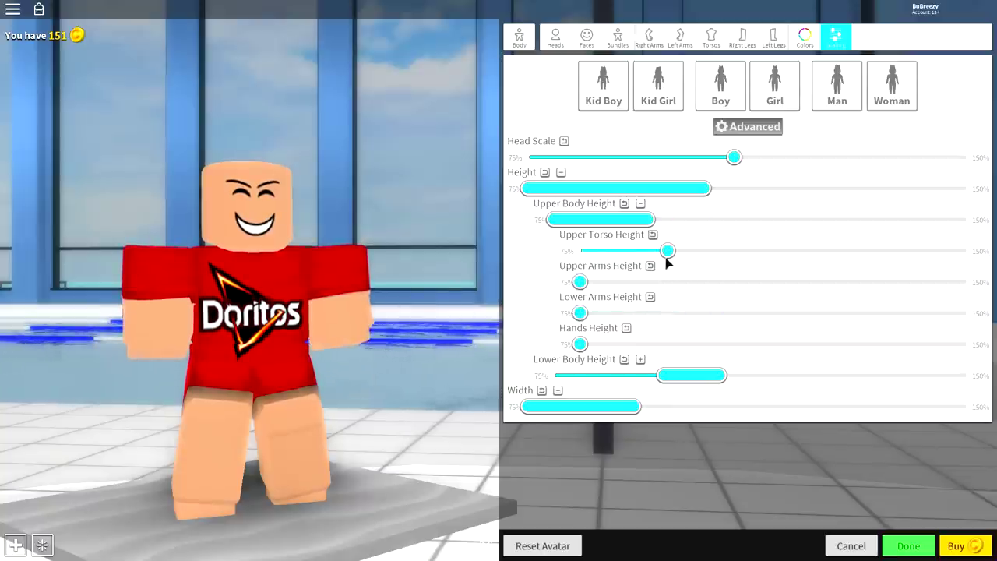
{"action": "left_click_drag", "start_coordinate": [666, 261], "coordinate": [967, 250]}
{"action": "left_click", "coordinate": [640, 204]}
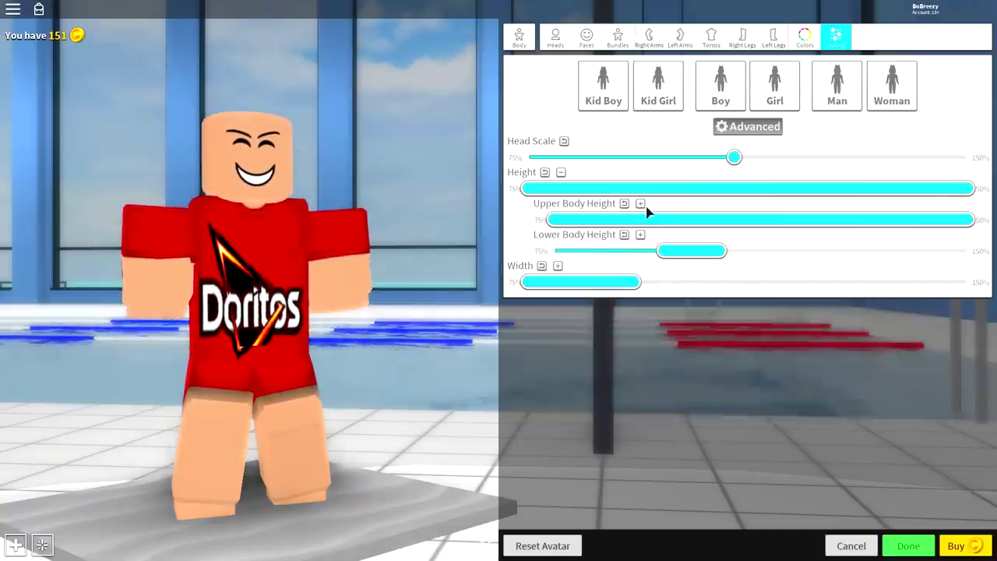
Step: Max the lower torso height and minimize upper leg, lower leg and feet heights
{"action": "left_click", "coordinate": [641, 235]}
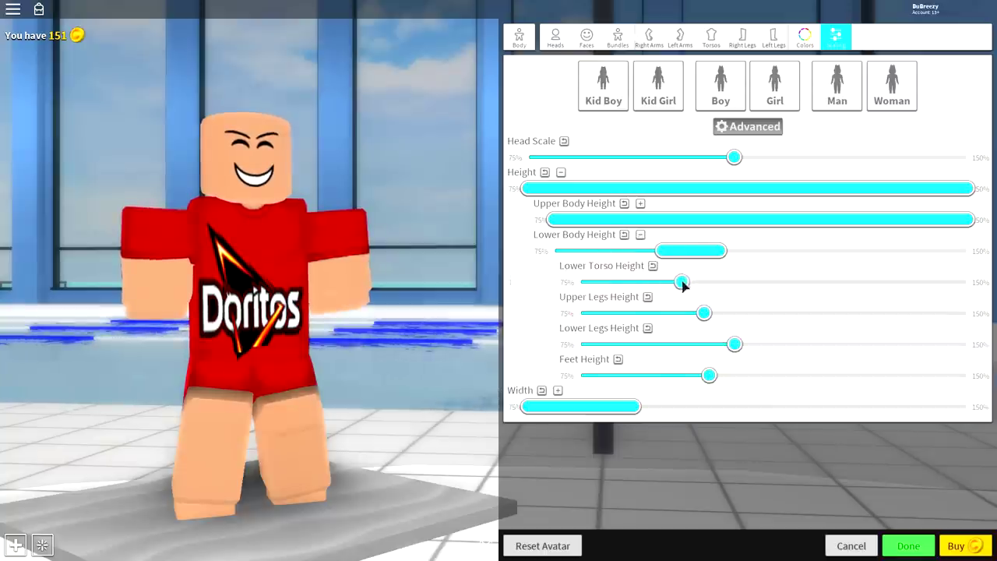
{"action": "left_click_drag", "start_coordinate": [683, 281], "coordinate": [967, 282]}
{"action": "left_click_drag", "start_coordinate": [703, 312], "coordinate": [580, 312]}
{"action": "left_click_drag", "start_coordinate": [734, 343], "coordinate": [579, 343]}
{"action": "left_click_drag", "start_coordinate": [709, 376], "coordinate": [579, 375]}
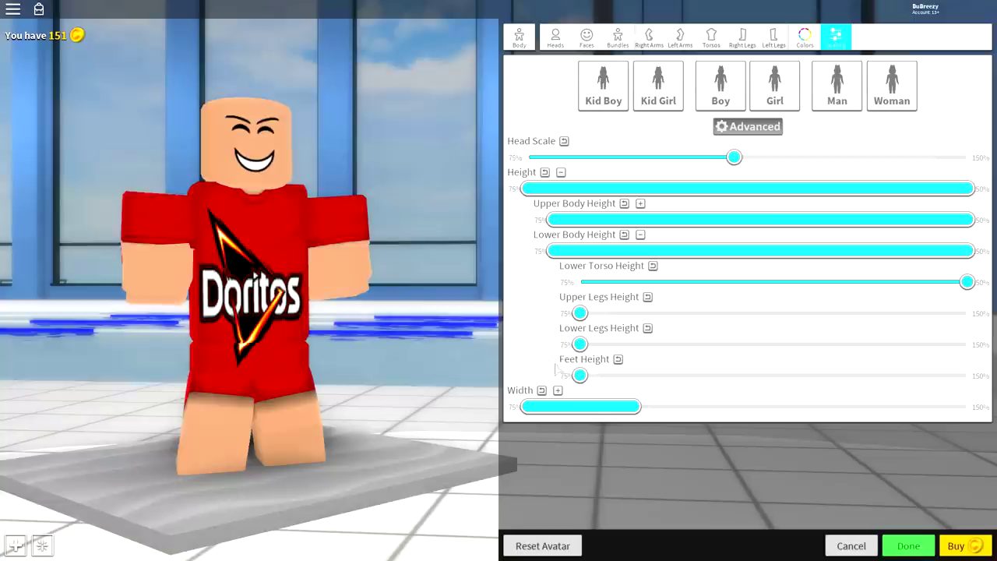
{"action": "left_click", "coordinate": [639, 235]}
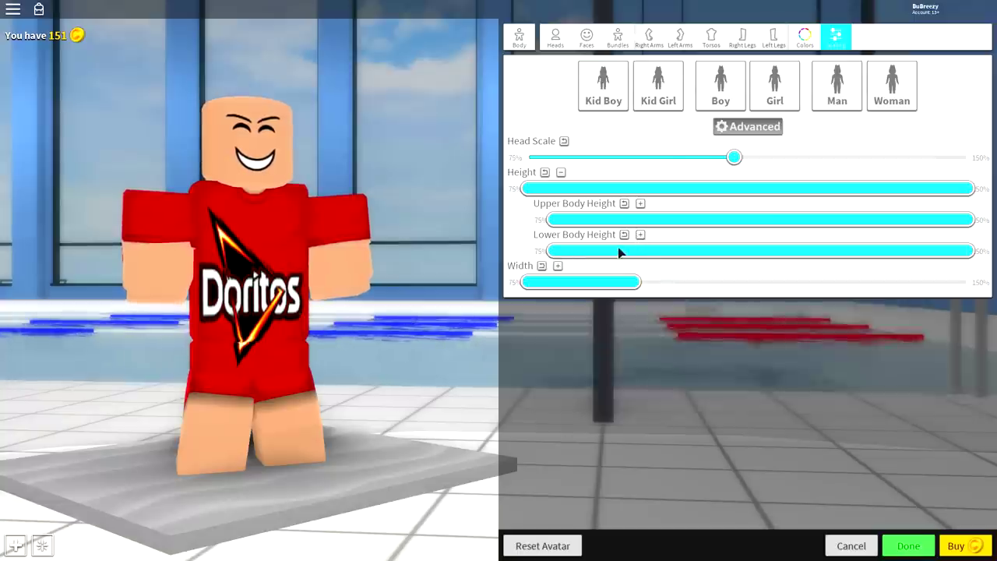
Step: Widen the upper torso to maximum and narrow the lower arms to minimum
{"action": "left_click", "coordinate": [557, 265]}
{"action": "left_click", "coordinate": [561, 173]}
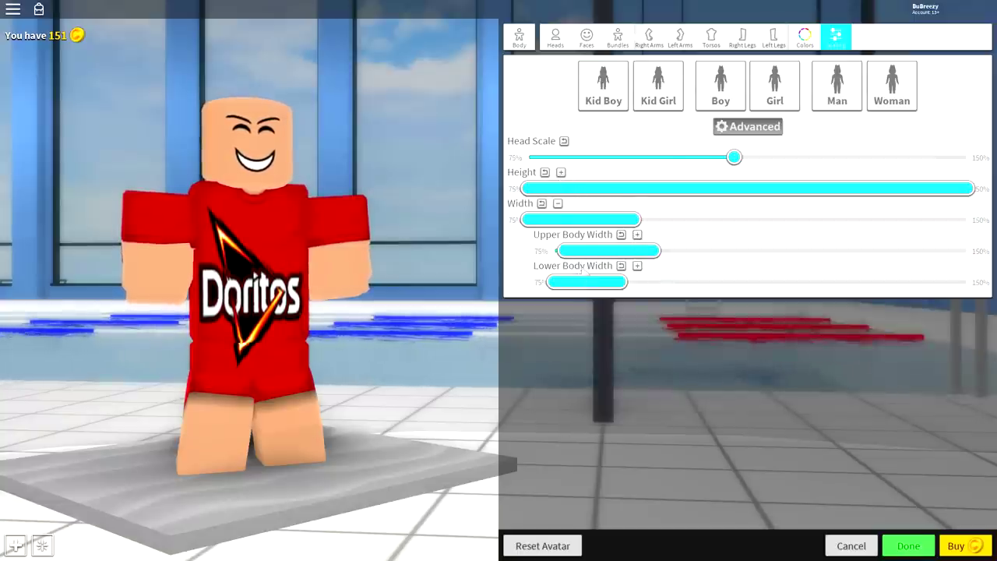
{"action": "left_click", "coordinate": [637, 234]}
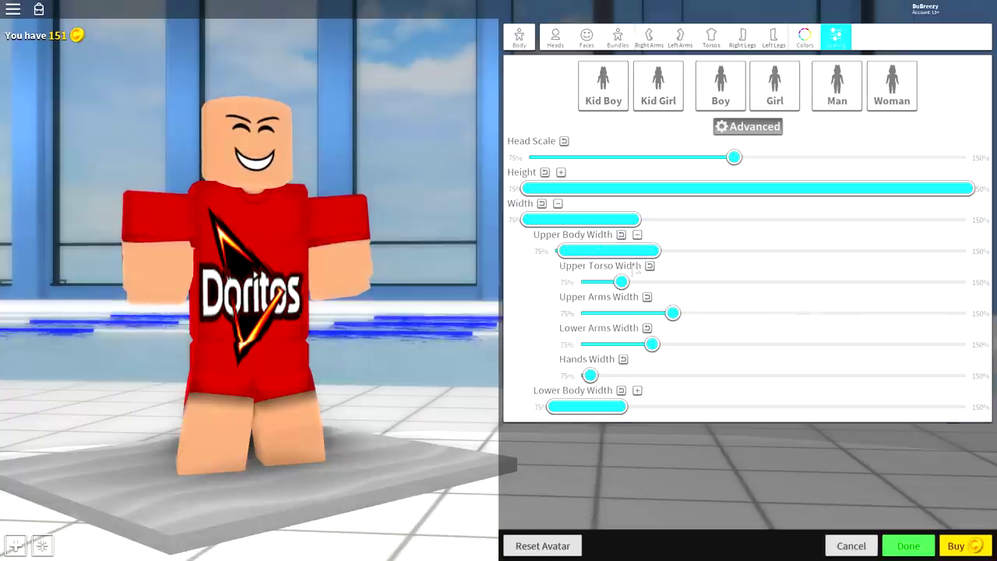
{"action": "left_click_drag", "start_coordinate": [626, 282], "coordinate": [647, 309]}
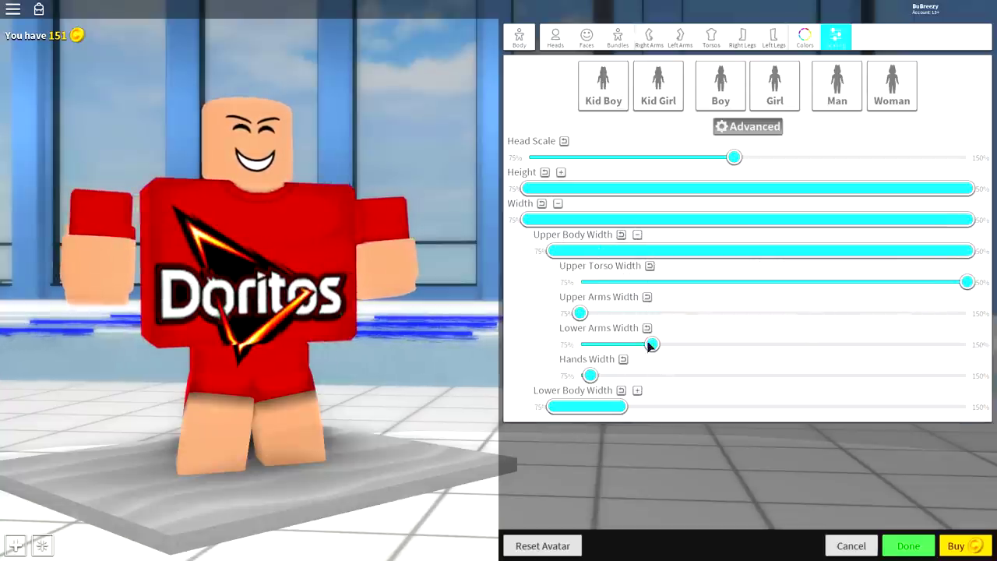
{"action": "left_click_drag", "start_coordinate": [650, 346], "coordinate": [611, 289]}
{"action": "left_click", "coordinate": [637, 235]}
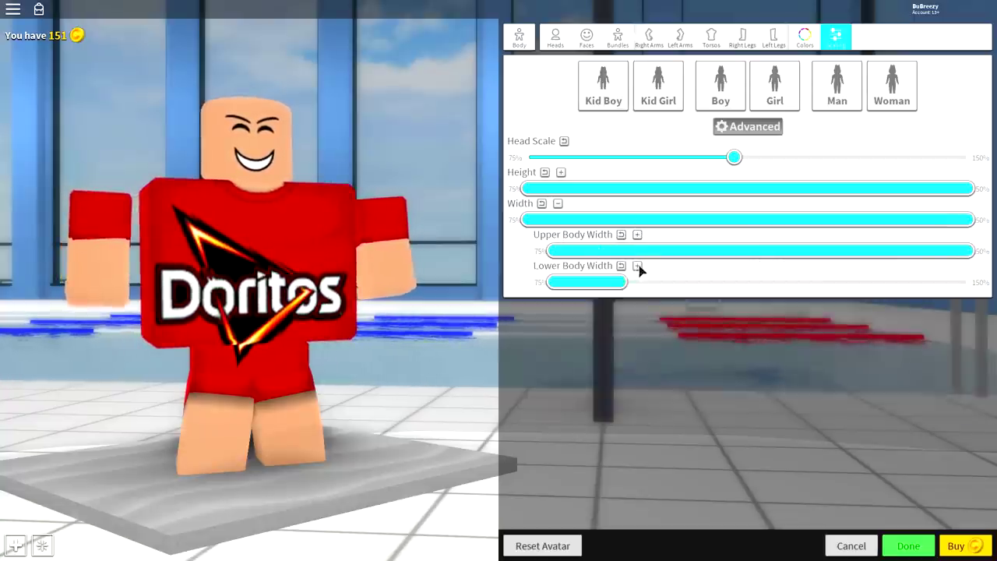
Step: Widen the lower torso to maximum and narrow both leg sections to minimum
{"action": "left_click", "coordinate": [637, 266]}
{"action": "mouse_move", "coordinate": [630, 296]}
{"action": "left_mouse_down"}
{"action": "mouse_move", "coordinate": [623, 346]}
{"action": "mouse_move", "coordinate": [579, 344]}
{"action": "left_mouse_up"}
{"action": "left_click_drag", "start_coordinate": [644, 377], "coordinate": [580, 376]}
{"action": "mouse_move", "coordinate": [311, 367]}
{"action": "left_mouse_down"}
{"action": "mouse_move", "coordinate": [479, 327]}
{"action": "mouse_move", "coordinate": [104, 215]}
{"action": "left_mouse_up"}
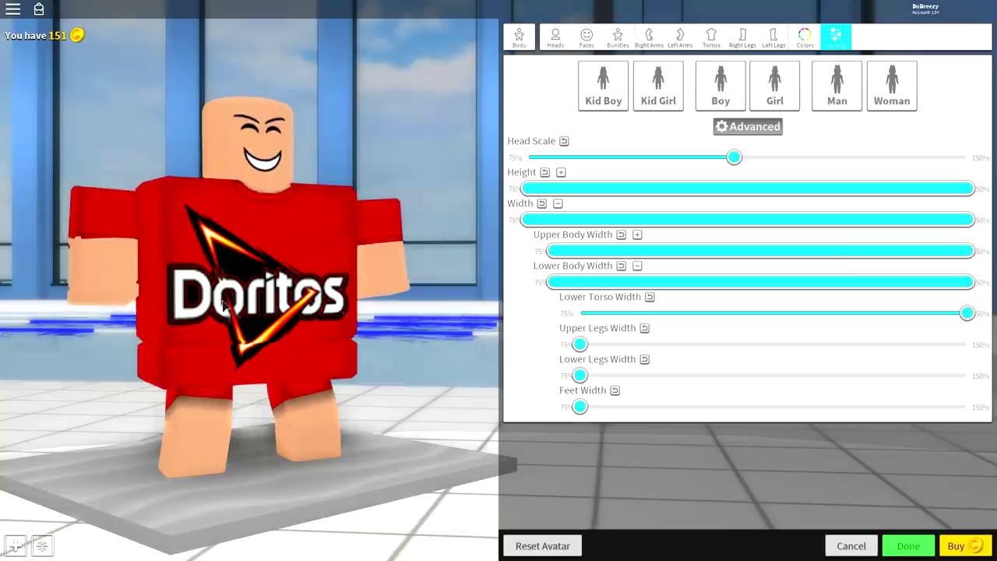
{"action": "left_click_drag", "start_coordinate": [223, 306], "coordinate": [246, 351]}
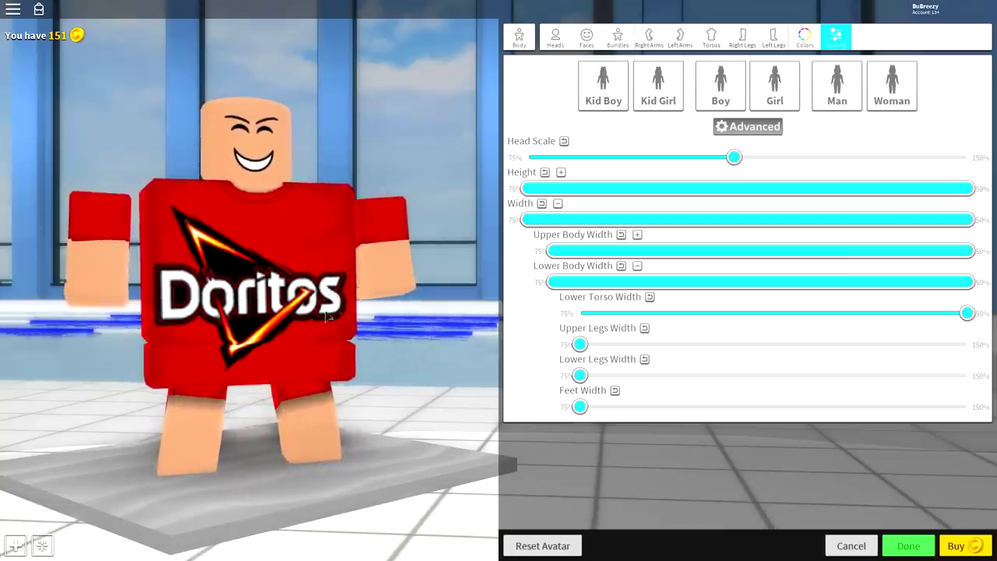
Step: Search 'headless' in Heads, equip the Headless head, and view the avatar from behind
{"action": "left_click", "coordinate": [556, 36]}
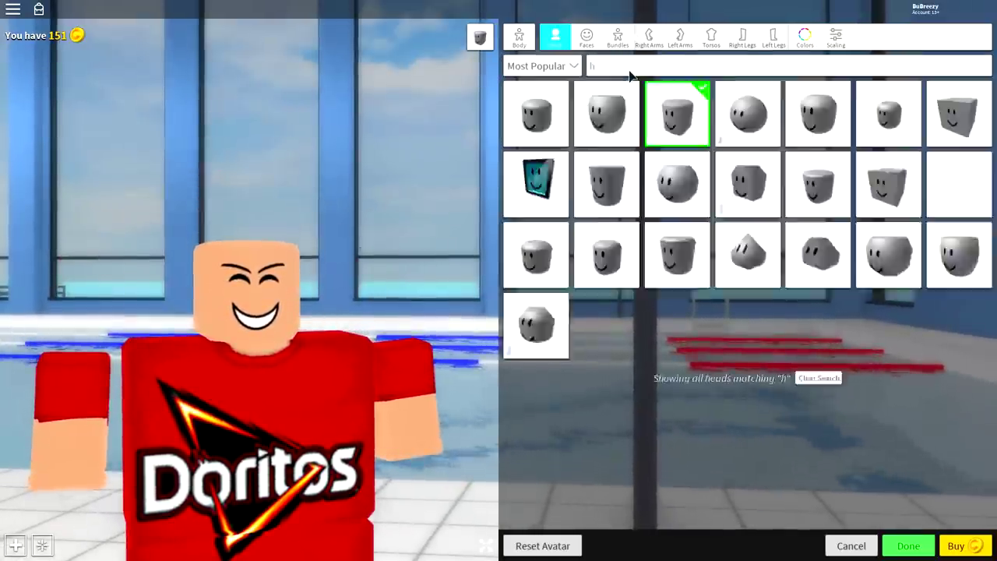
{"action": "type", "text": "headless"}
{"action": "left_click", "coordinate": [546, 104]}
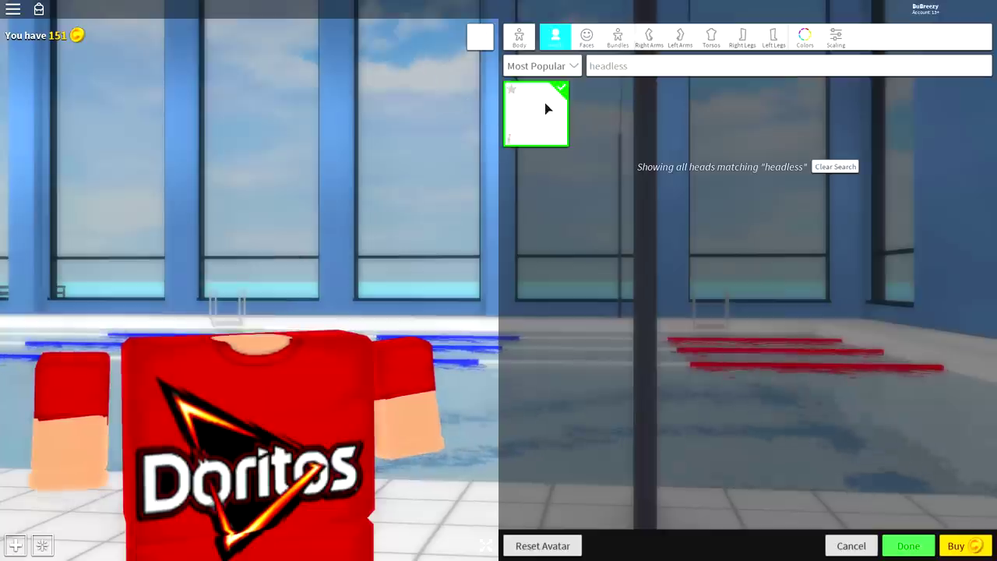
{"action": "left_click", "coordinate": [654, 67]}
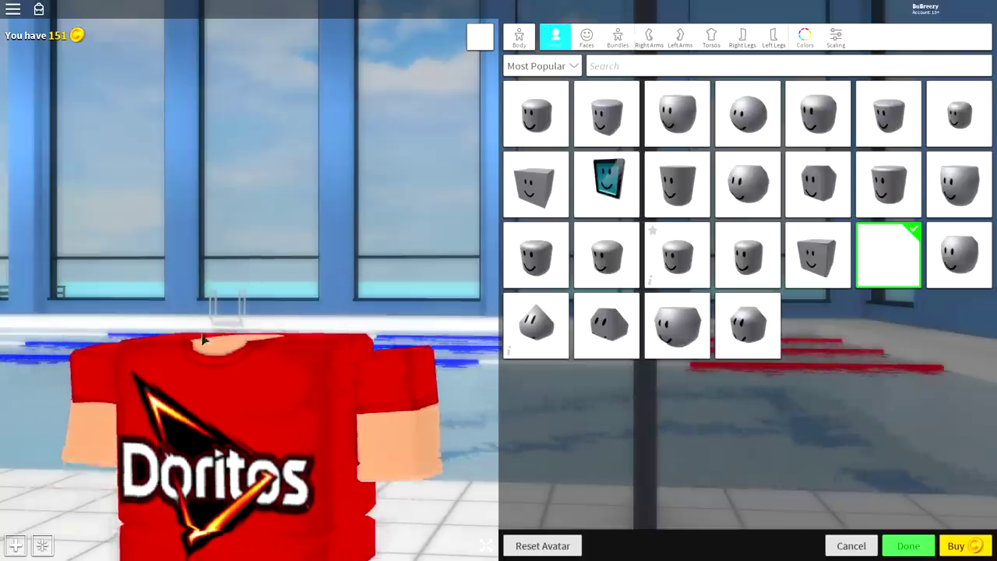
{"action": "left_click", "coordinate": [908, 545]}
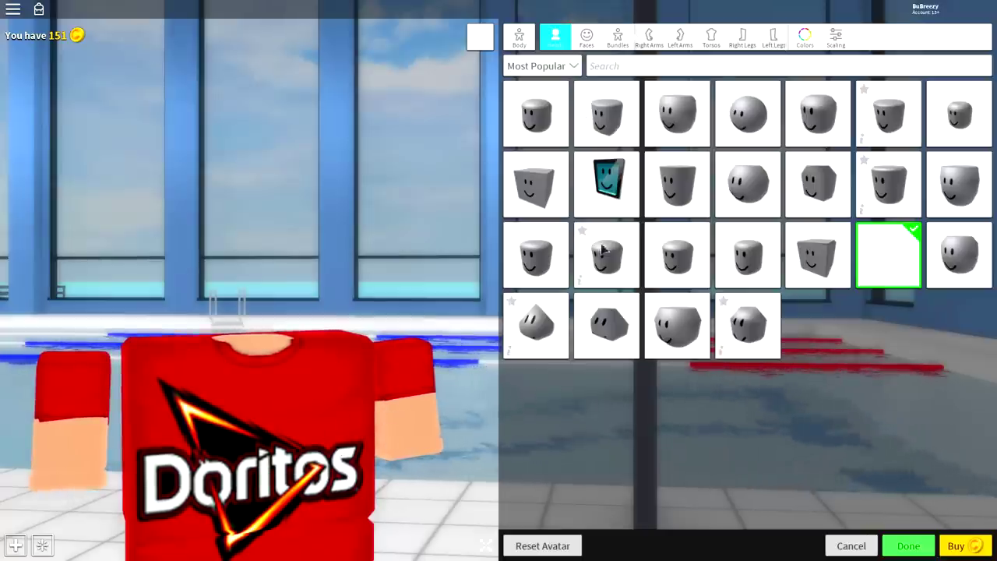
Step: Colour the arms and legs red, then fine-tune a deeper red on the colour wheel
{"action": "left_click", "coordinate": [805, 35]}
{"action": "left_click", "coordinate": [861, 201]}
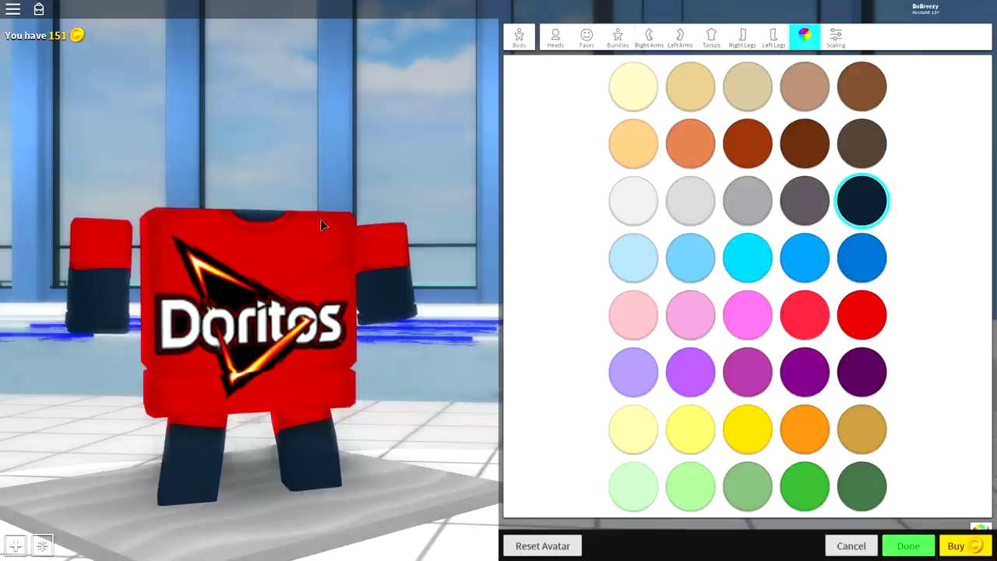
{"action": "left_click", "coordinate": [861, 315]}
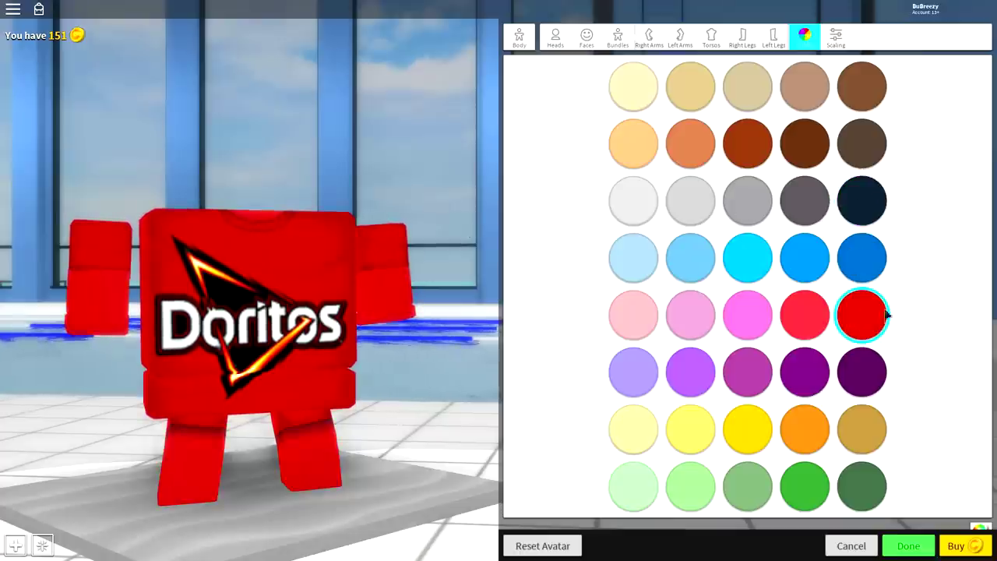
{"action": "left_click", "coordinate": [981, 518]}
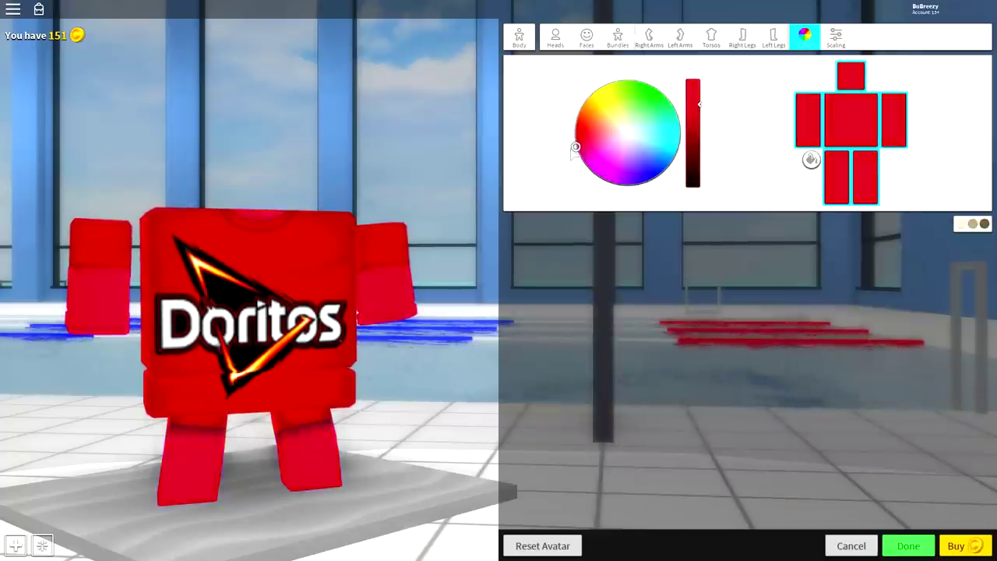
{"action": "left_click_drag", "start_coordinate": [574, 150], "coordinate": [574, 128]}
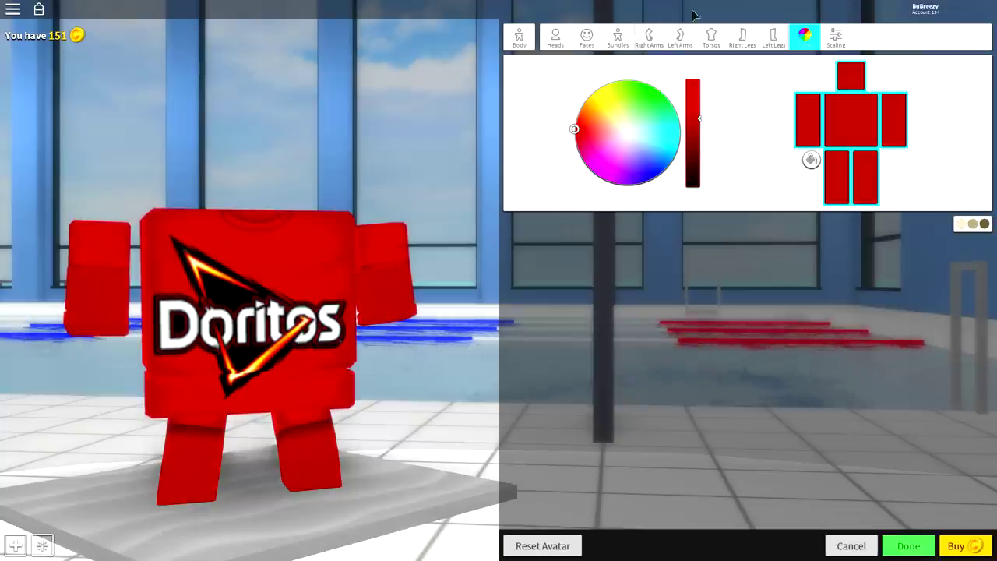
Step: Search 'korblox' and equip the Korblox Deathspeaker Right Leg
{"action": "left_click", "coordinate": [742, 39]}
{"action": "left_click", "coordinate": [703, 68]}
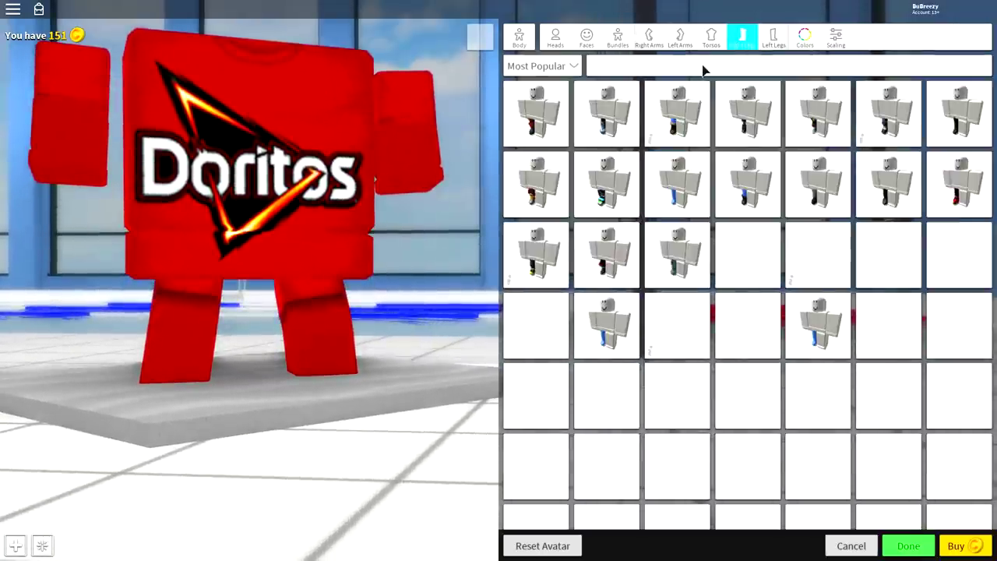
{"action": "type", "text": "kor"}
{"action": "key", "text": "Return"}
{"action": "type", "text": "blox"}
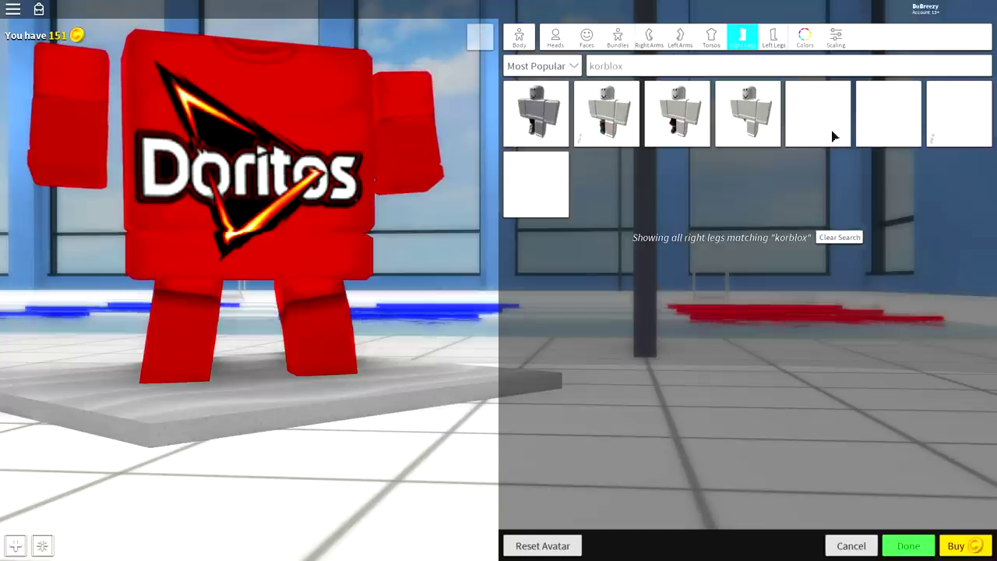
{"action": "left_click", "coordinate": [721, 144]}
{"action": "left_click", "coordinate": [720, 141]}
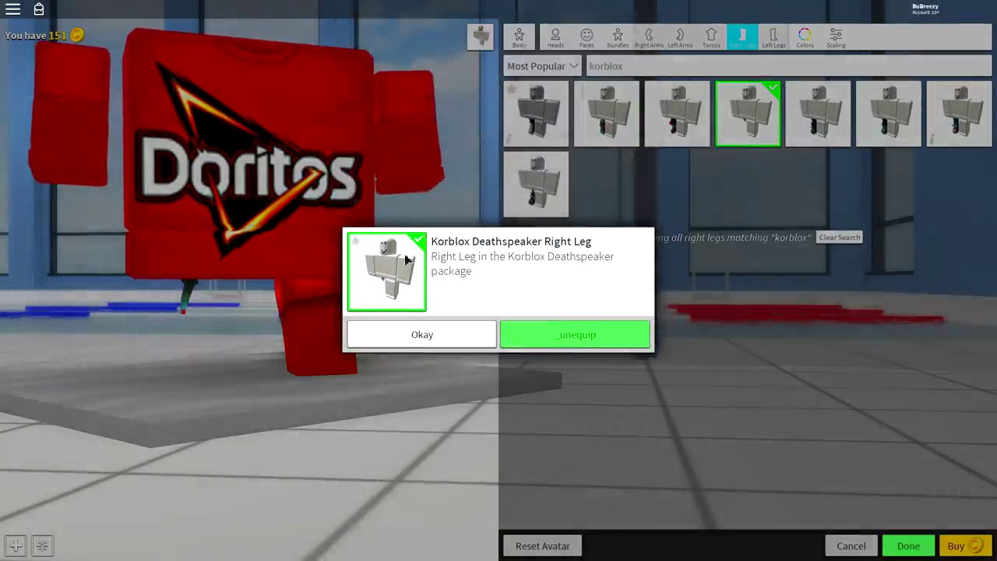
{"action": "left_click", "coordinate": [423, 338]}
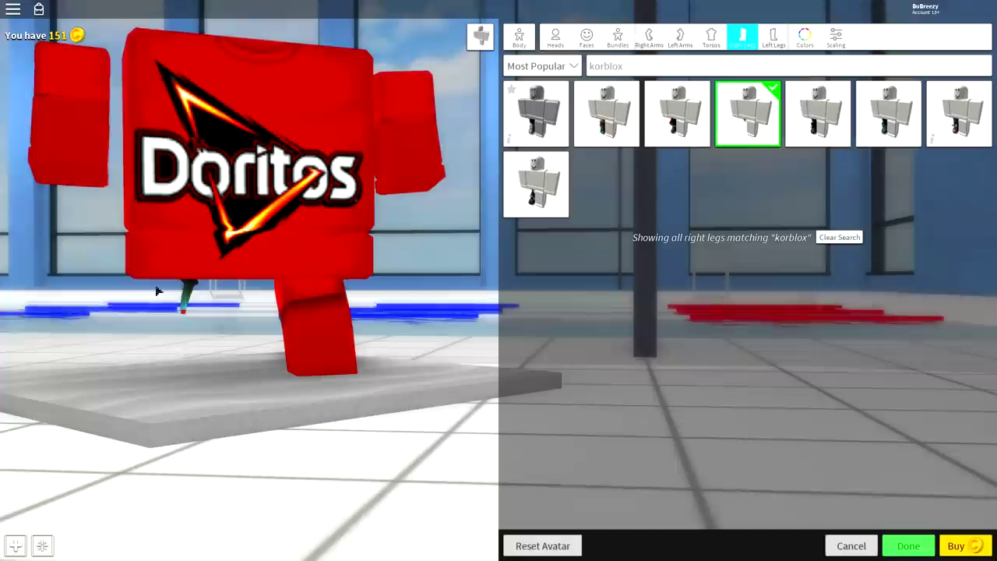
Step: Equip the Korblox left leg and preview the avatar
{"action": "left_click", "coordinate": [774, 39]}
{"action": "left_click", "coordinate": [888, 113]}
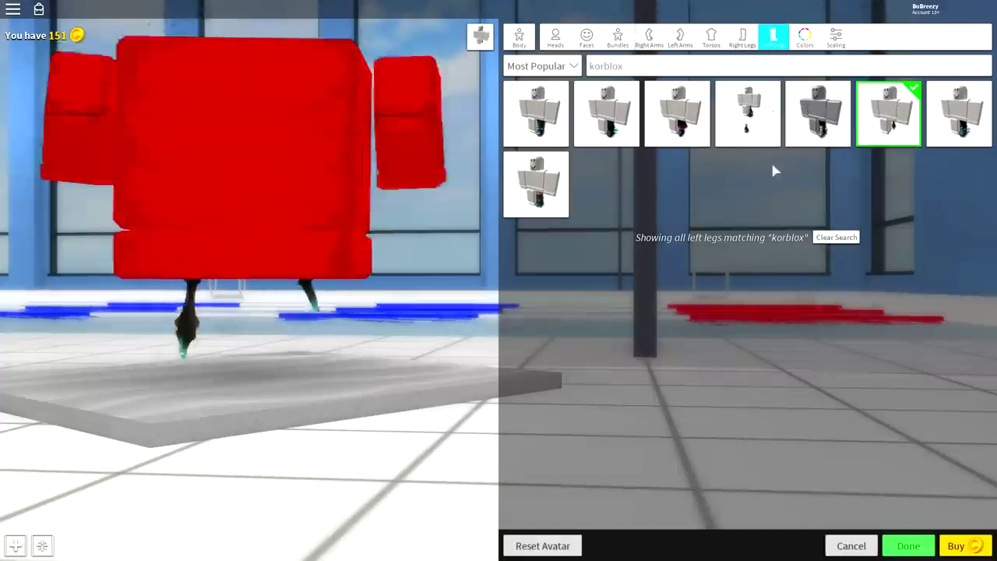
{"action": "left_click", "coordinate": [256, 312]}
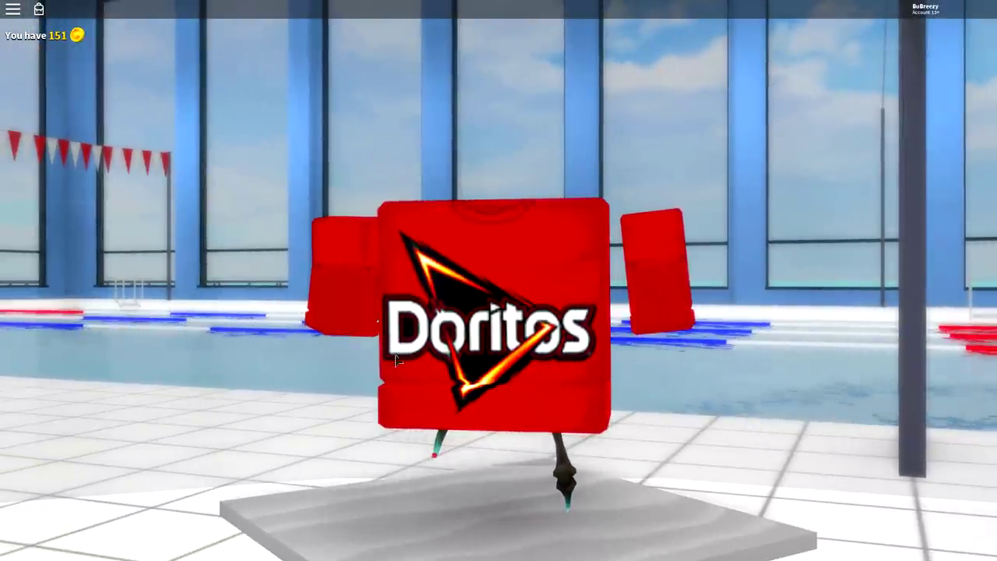
Step: Search 'woman' and equip the woman right and left arms, then preview the avatar
{"action": "left_click", "coordinate": [446, 316]}
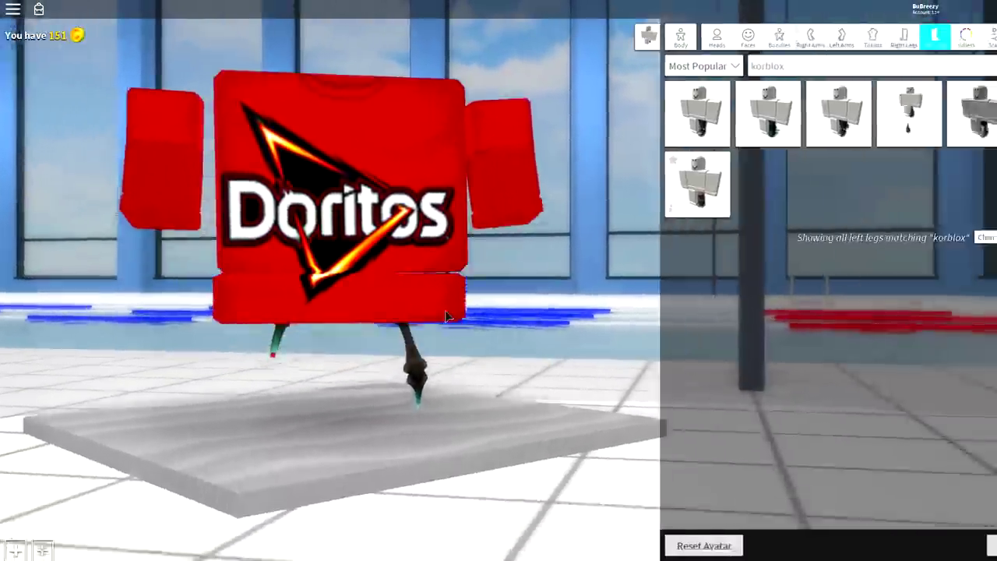
{"action": "left_click", "coordinate": [648, 37]}
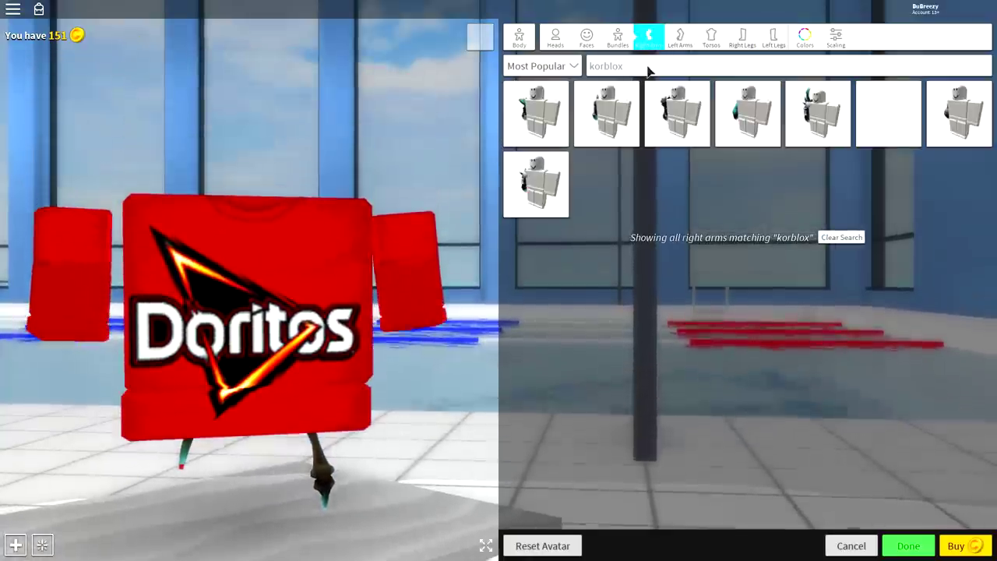
{"action": "left_click", "coordinate": [645, 67]}
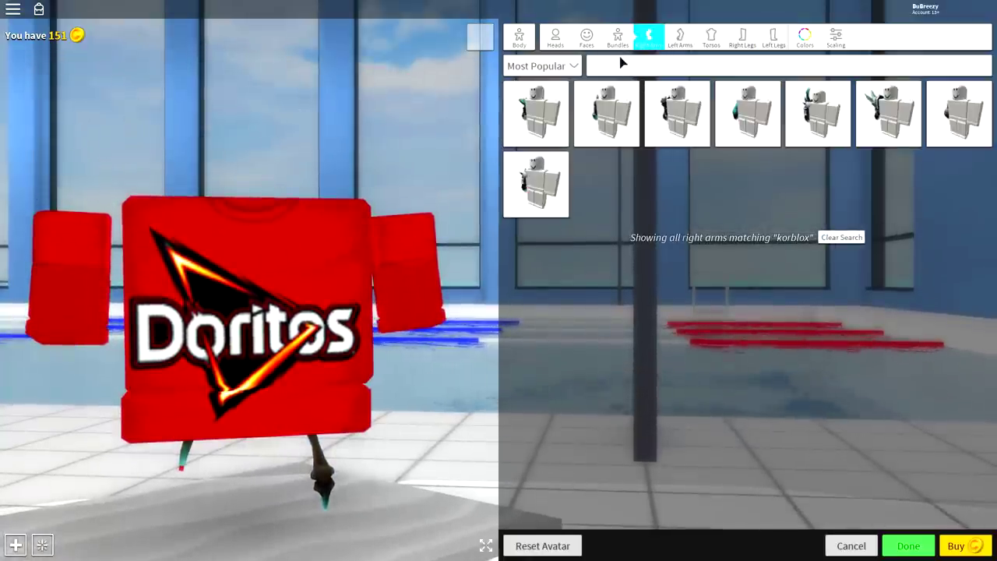
{"action": "type", "text": "woman"}
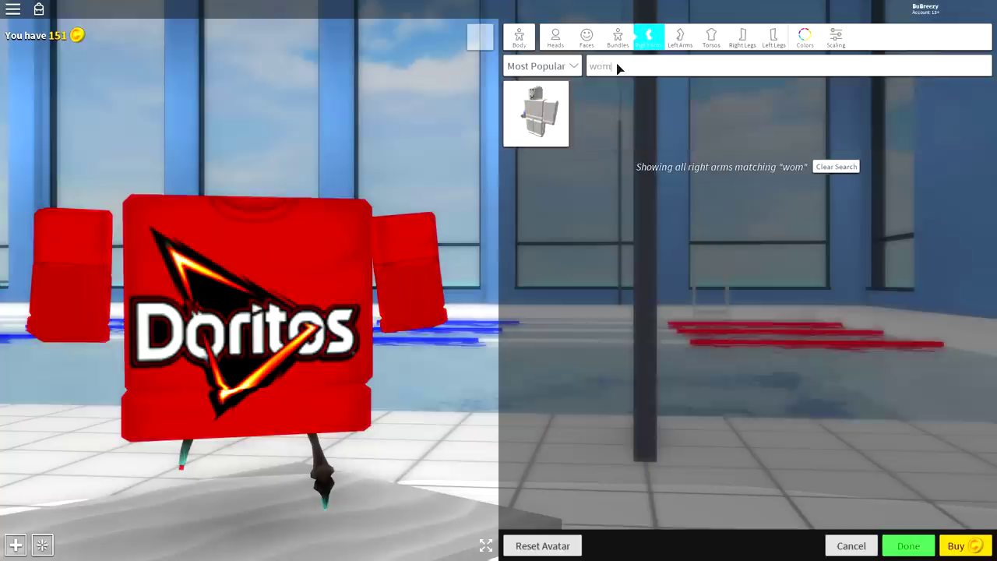
{"action": "left_click", "coordinate": [536, 114]}
{"action": "left_click", "coordinate": [680, 39]}
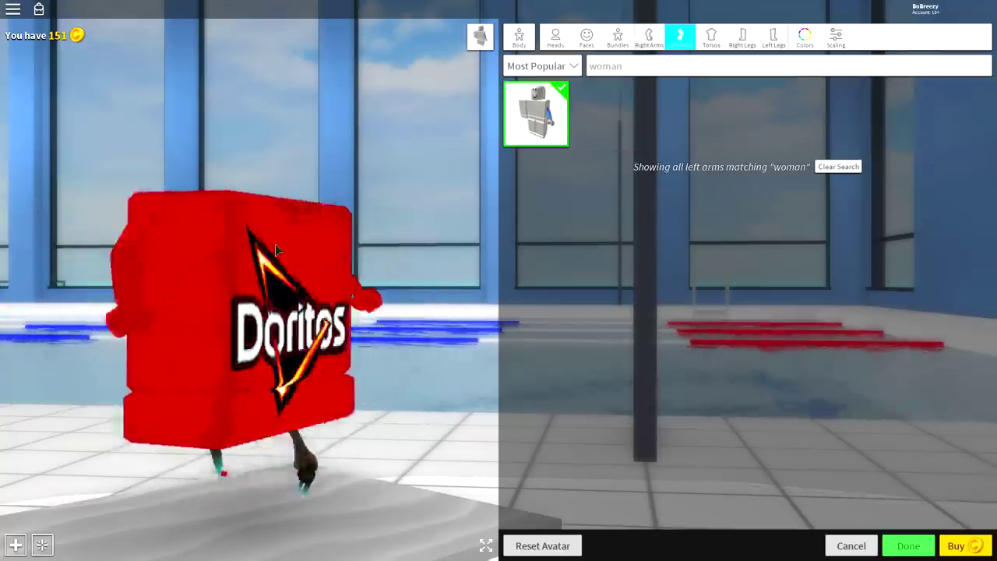
{"action": "left_click", "coordinate": [908, 545]}
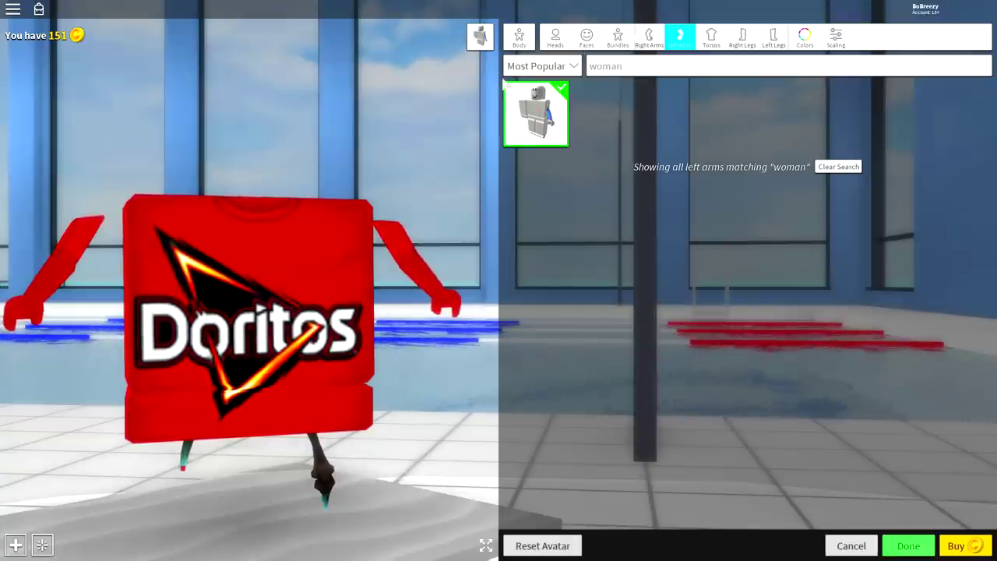
Step: Try the Werewolf animation, equip the Levitation pack, and close the editor
{"action": "left_click", "coordinate": [520, 39]}
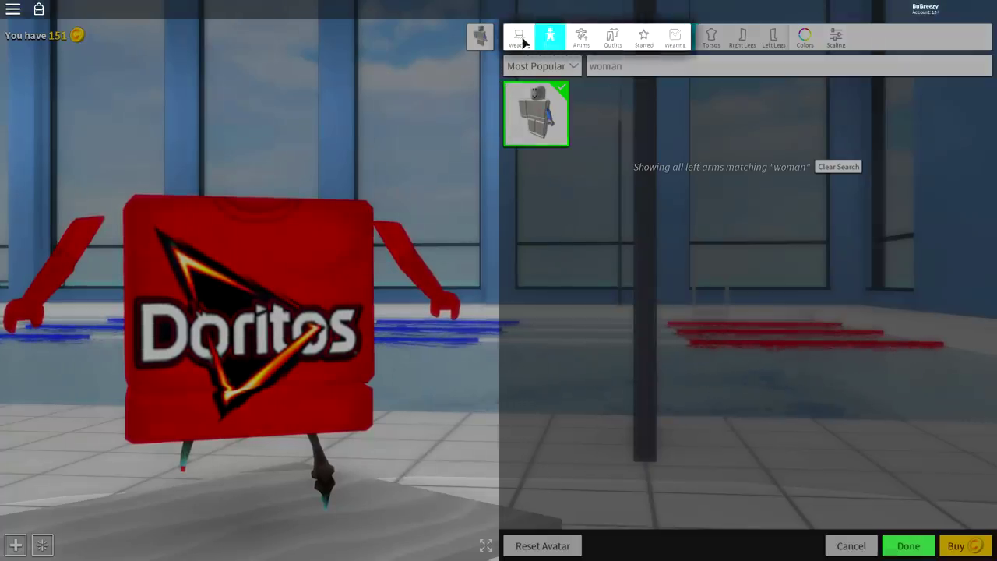
{"action": "left_click", "coordinate": [580, 35]}
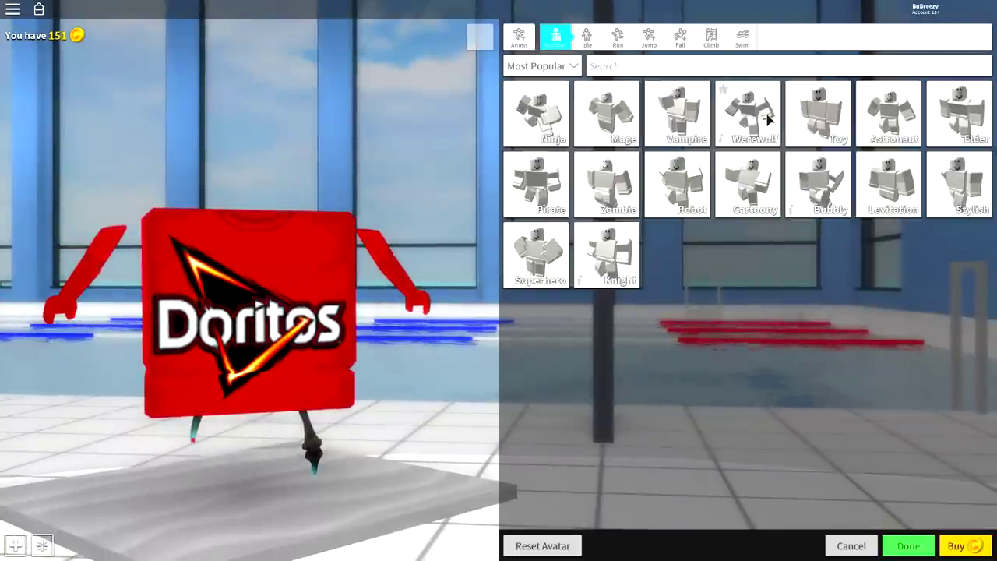
{"action": "left_click", "coordinate": [752, 107]}
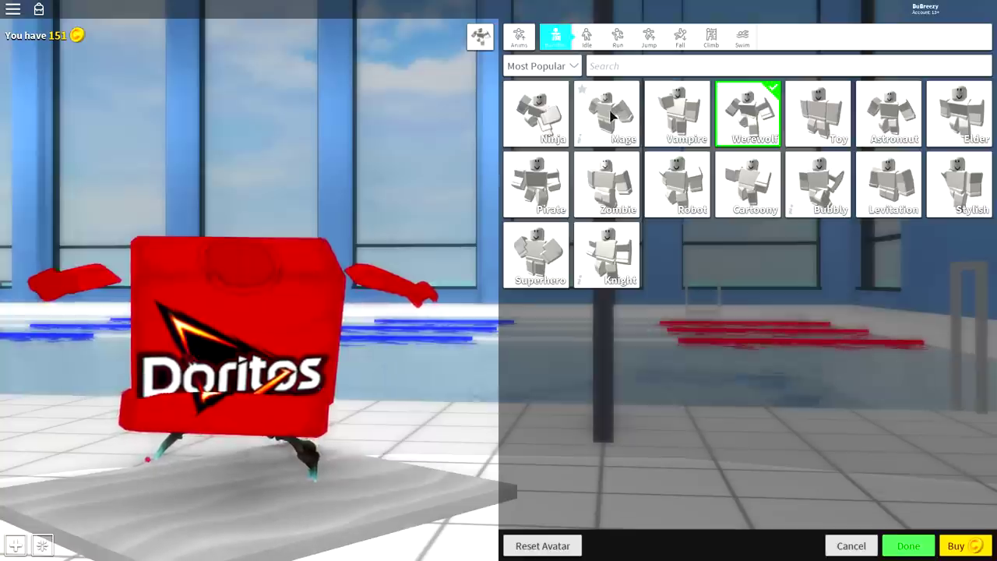
{"action": "left_click", "coordinate": [870, 205]}
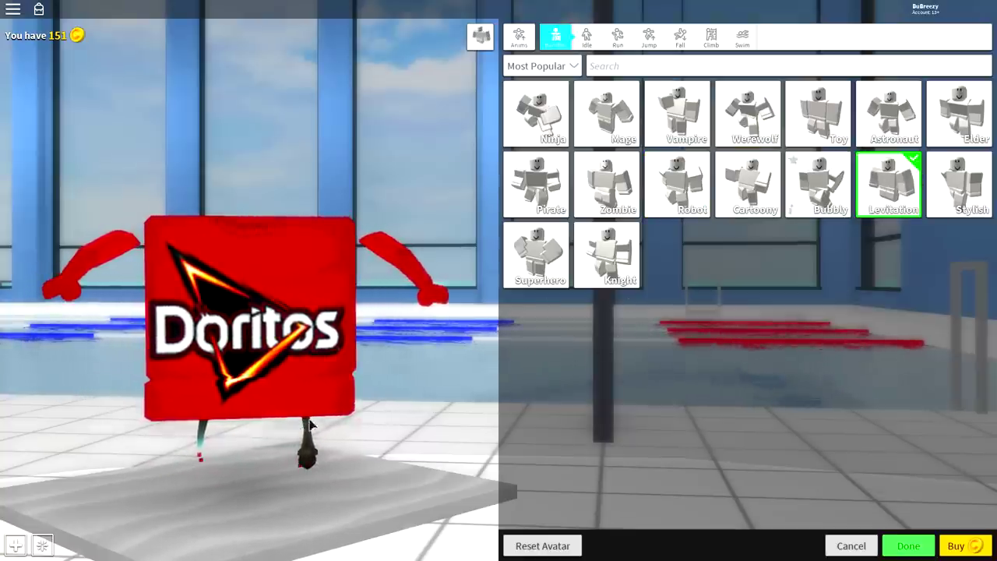
{"action": "left_click", "coordinate": [233, 343]}
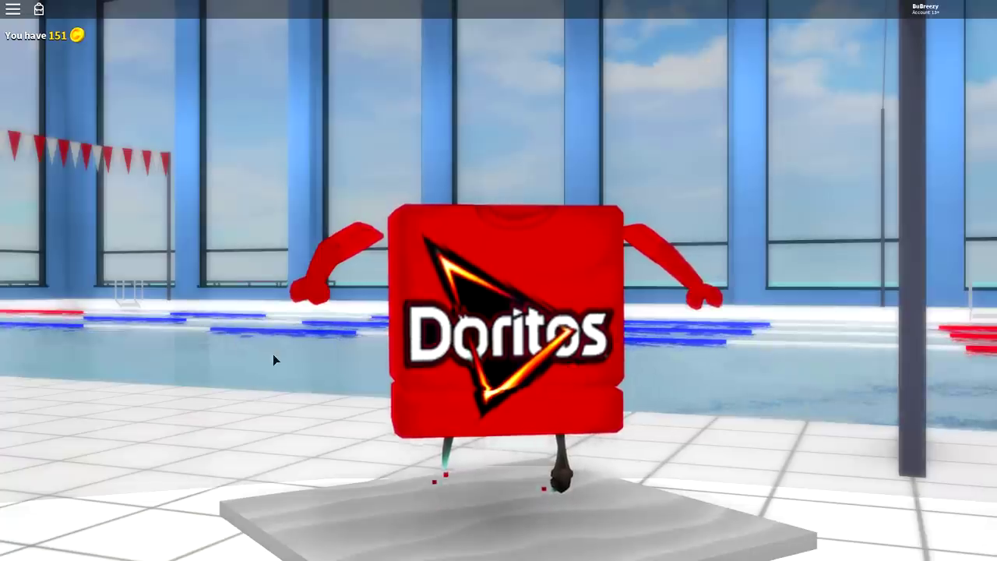